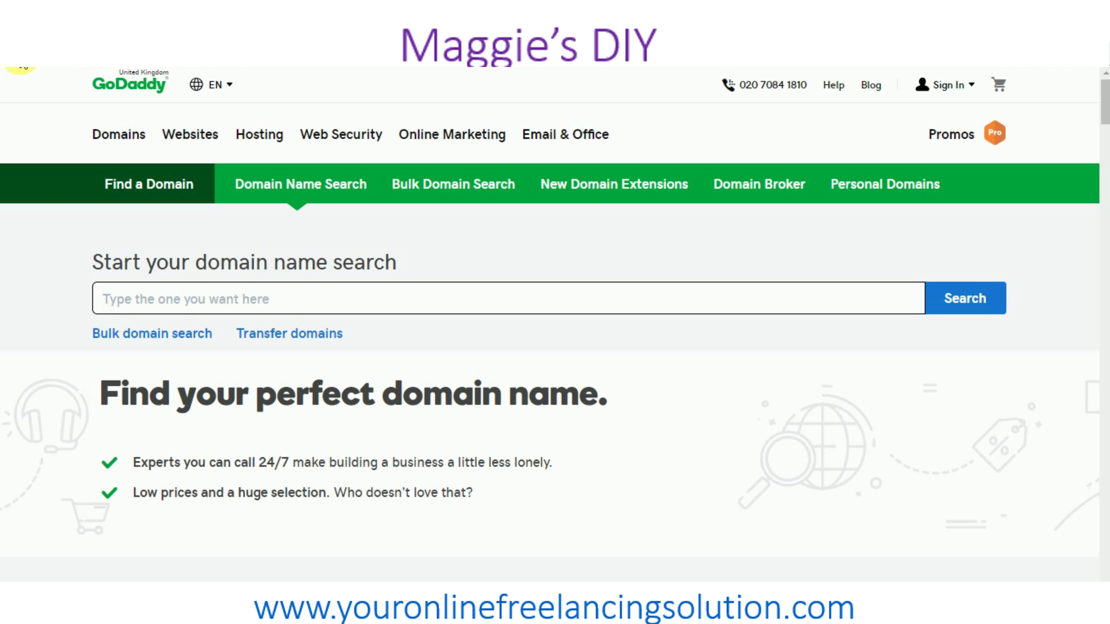
- Switch to the RetailMeNot page, copy the promo code CJCMOX99 and return to the GoDaddy domain search
{"action": "left_click", "coordinate": [20, 66]}
{"action": "left_click", "coordinate": [606, 314]}
{"action": "left_click_drag", "start_coordinate": [606, 314], "coordinate": [497, 344]}
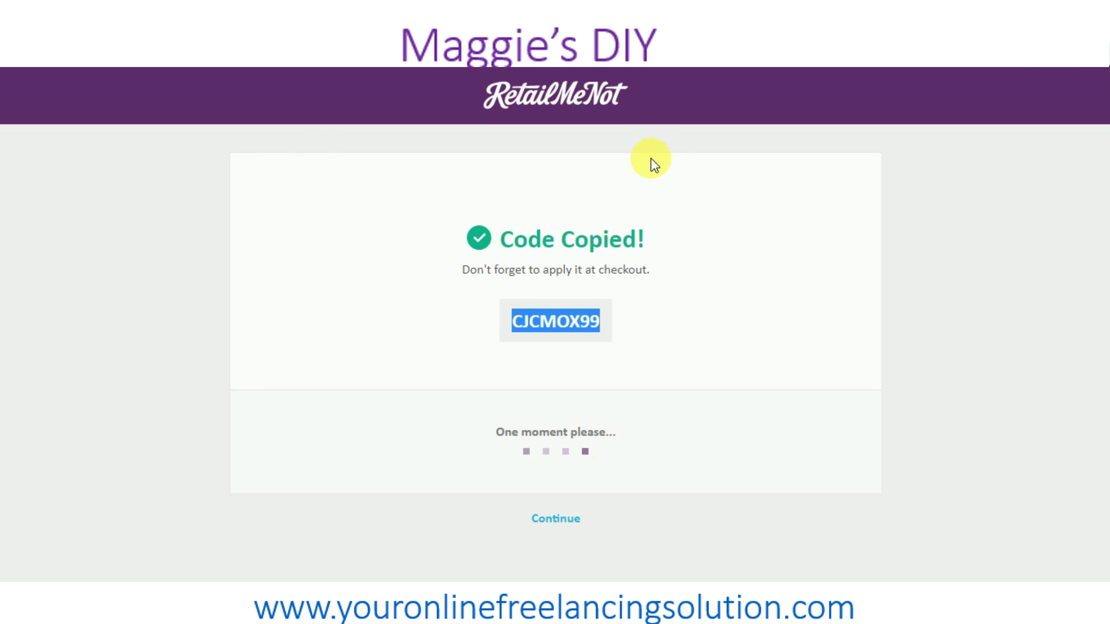
{"action": "right_click", "coordinate": [554, 330]}
{"action": "left_click", "coordinate": [577, 342]}
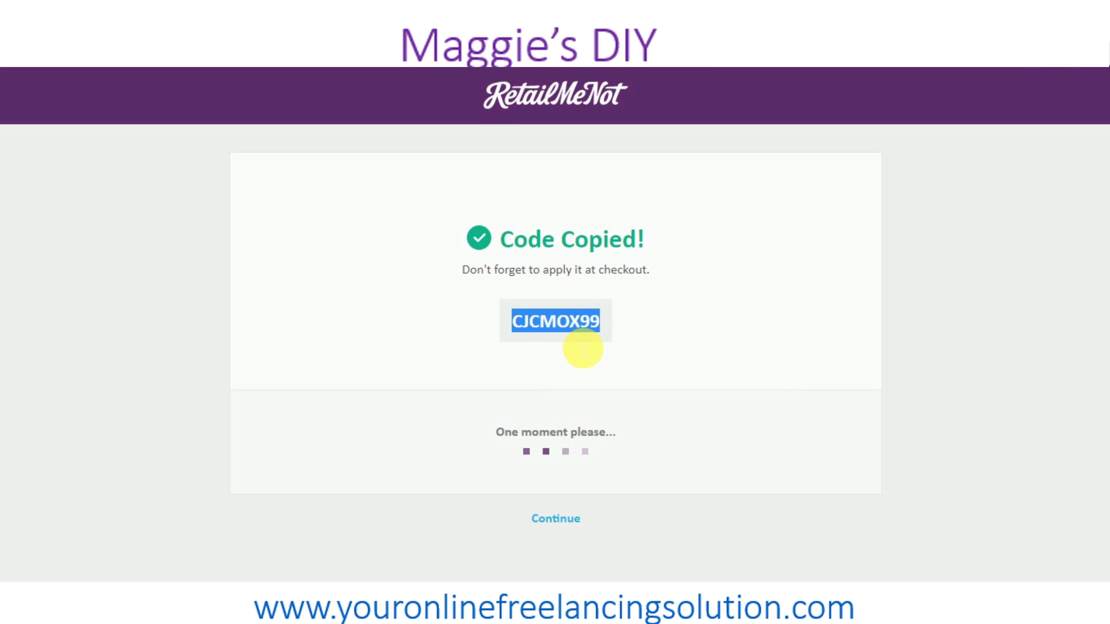
{"action": "left_click", "coordinate": [119, 54]}
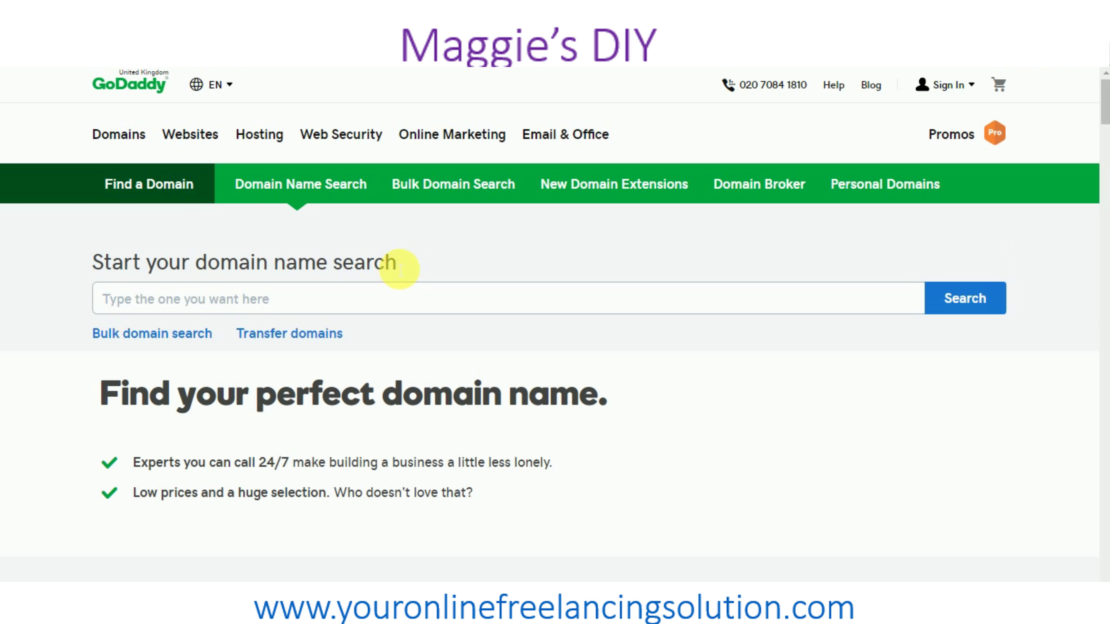
- Search for the domain name maggie.com
{"action": "left_click", "coordinate": [369, 313]}
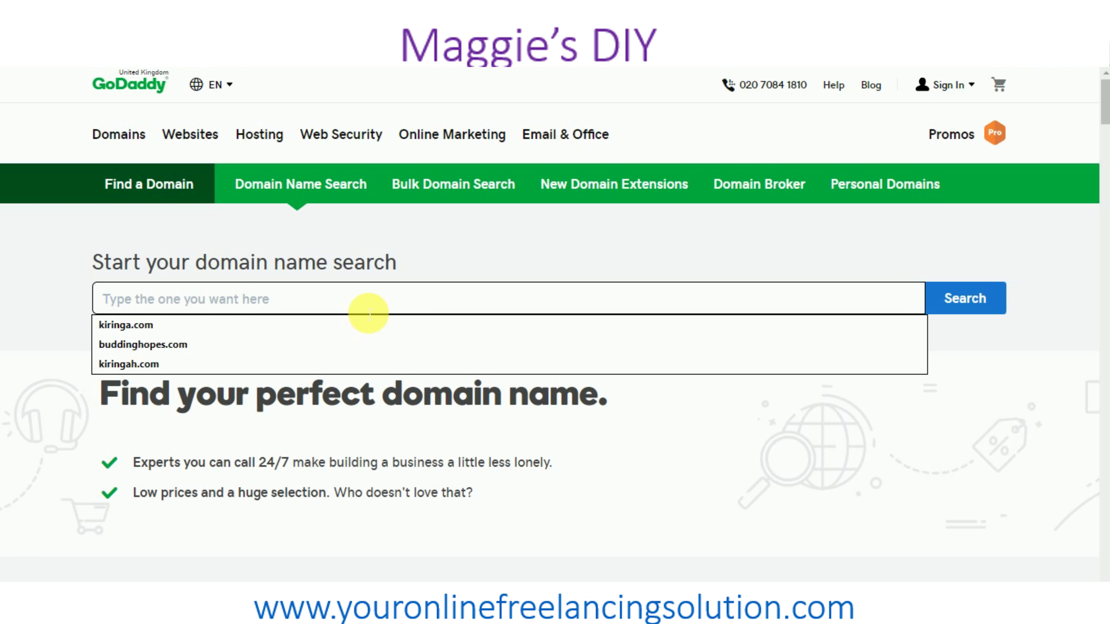
{"action": "type", "text": "maggie"}
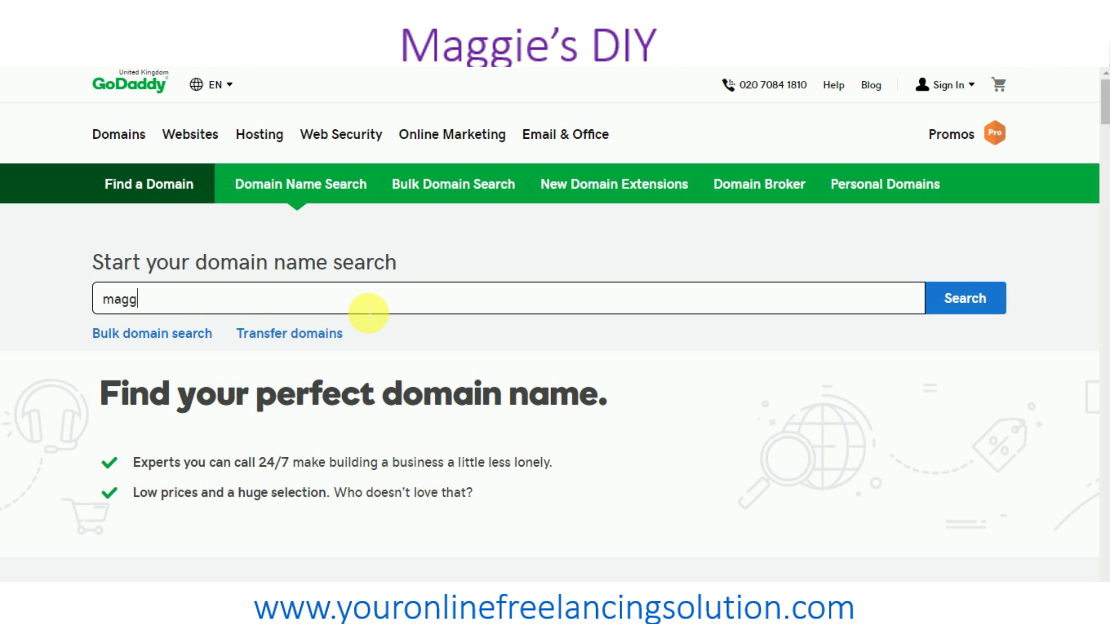
{"action": "type", "text": ".com"}
{"action": "key", "text": "Return"}
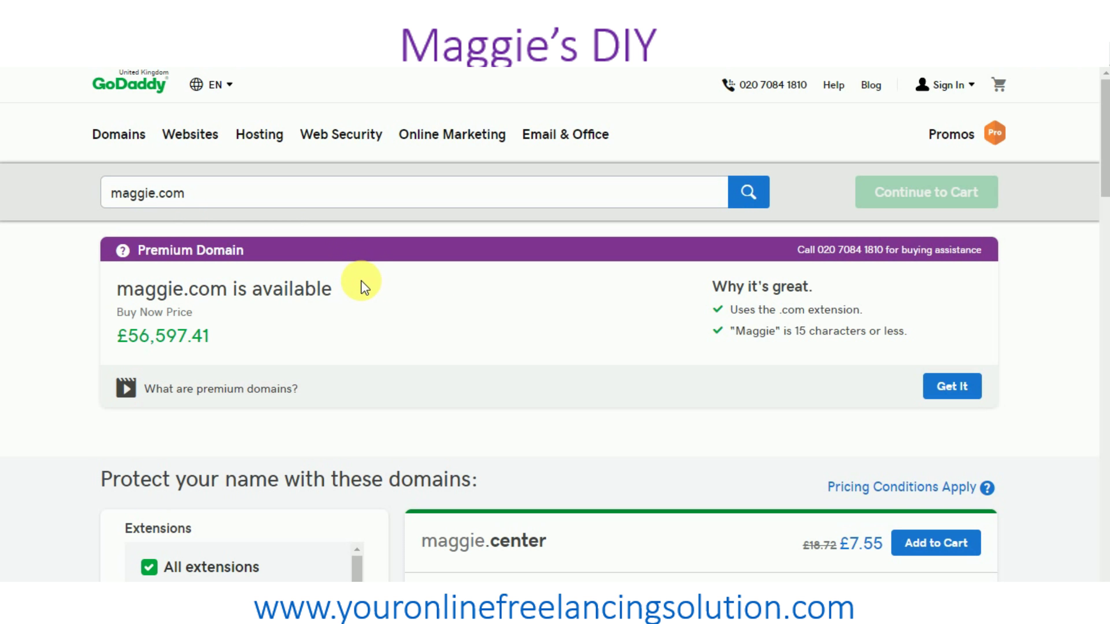
- Change the domain search to maggienj.com and run it
{"action": "left_click", "coordinate": [157, 194]}
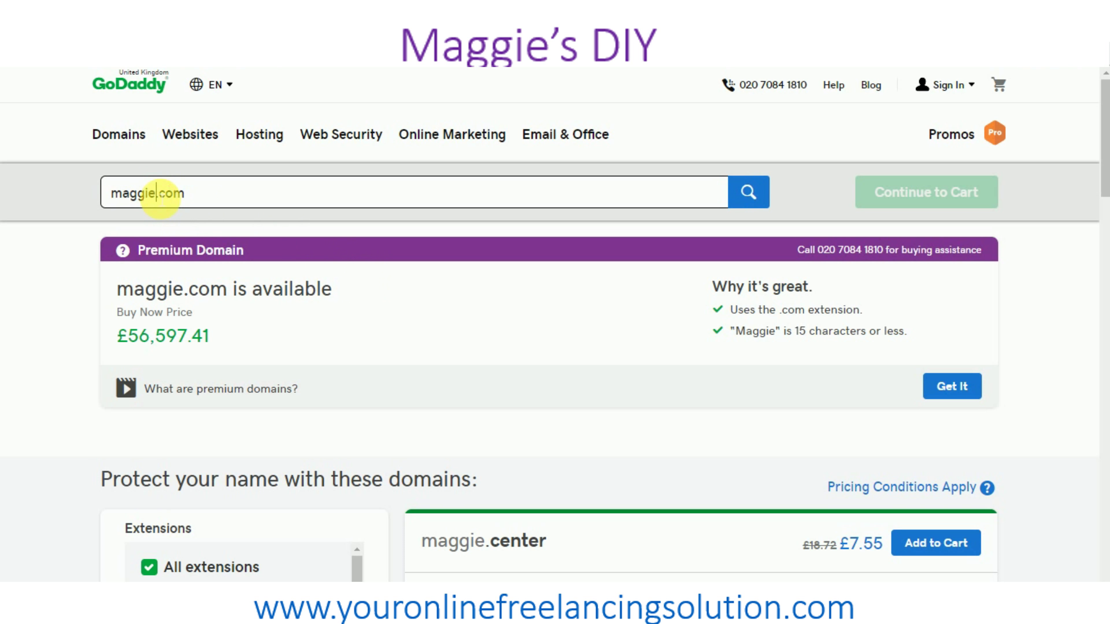
{"action": "type", "text": "nj"}
{"action": "key", "text": "Return"}
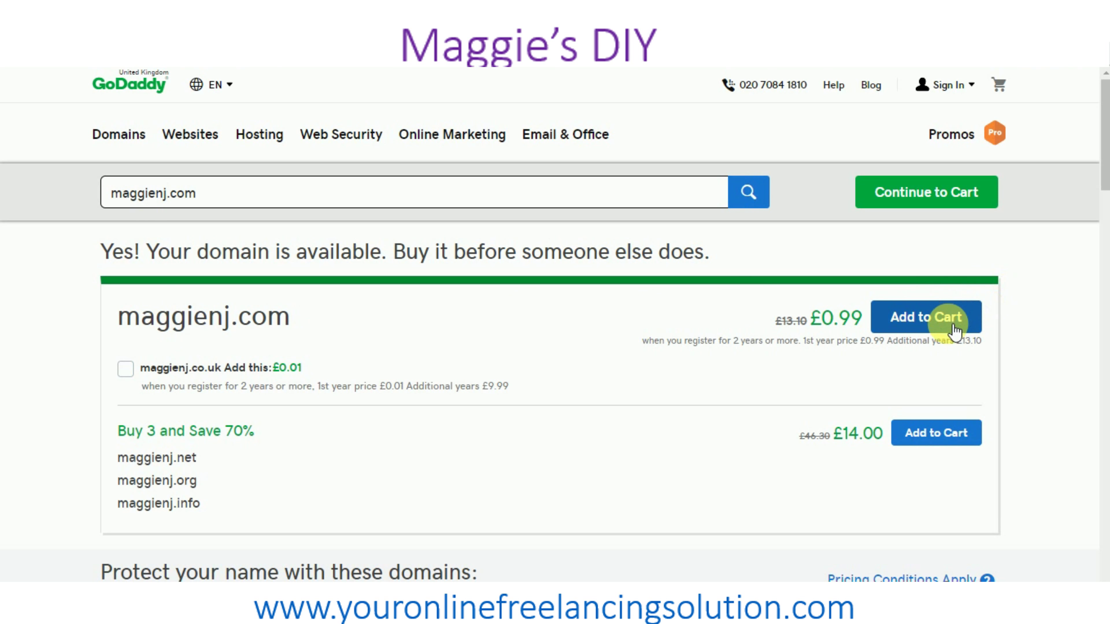
- Add maggienj.com to the cart and continue to the domain options
{"action": "left_click", "coordinate": [901, 315]}
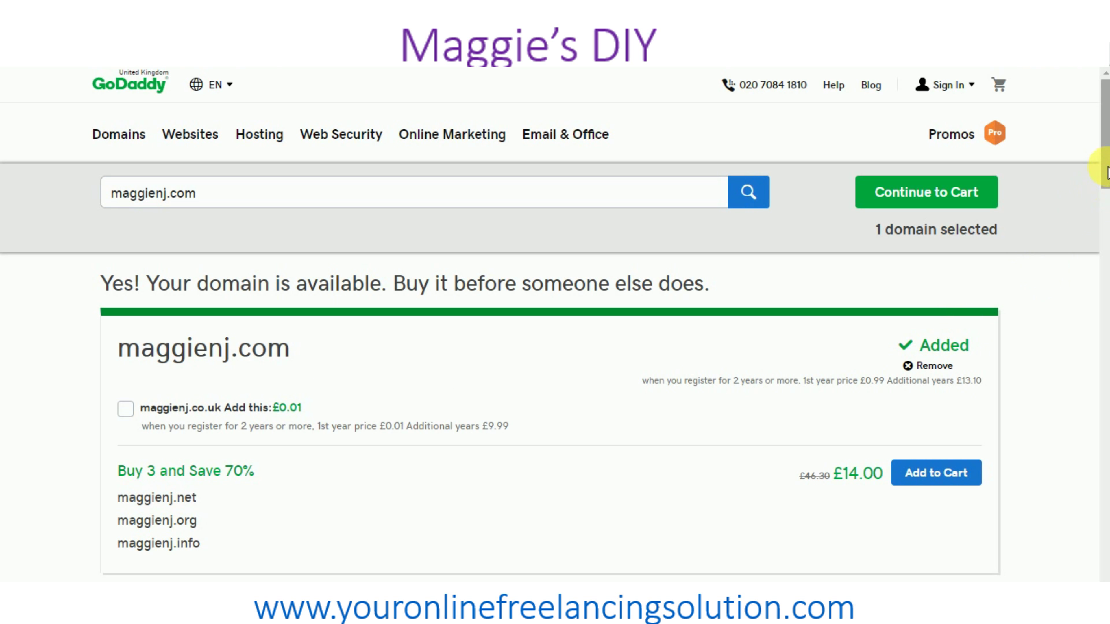
{"action": "left_click_drag", "start_coordinate": [1104, 160], "coordinate": [1106, 260]}
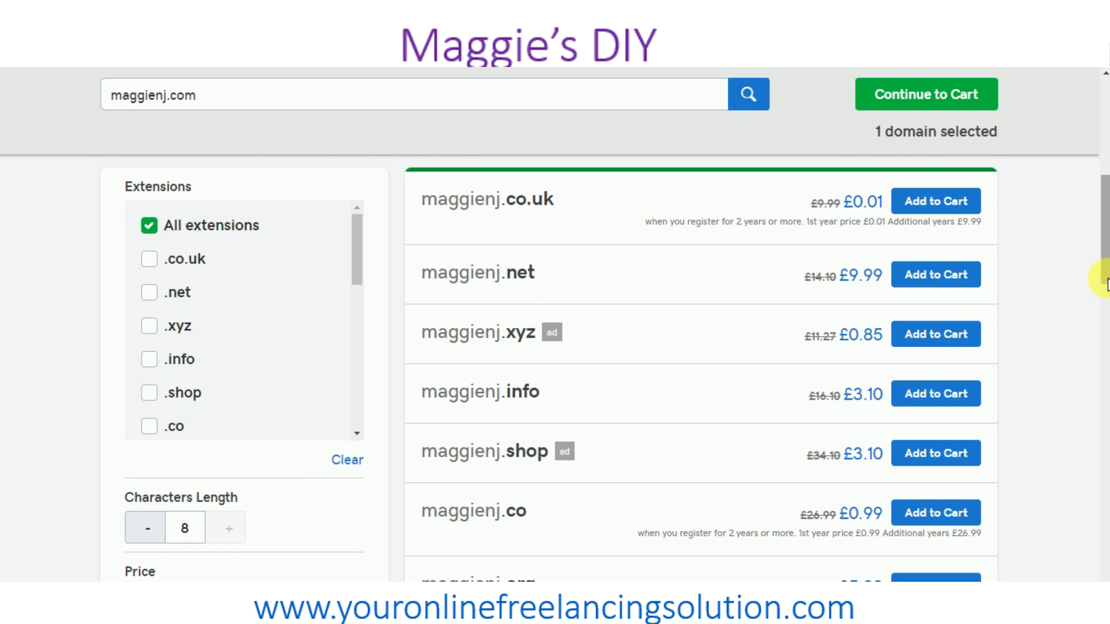
{"action": "left_click_drag", "start_coordinate": [1105, 229], "coordinate": [1106, 133]}
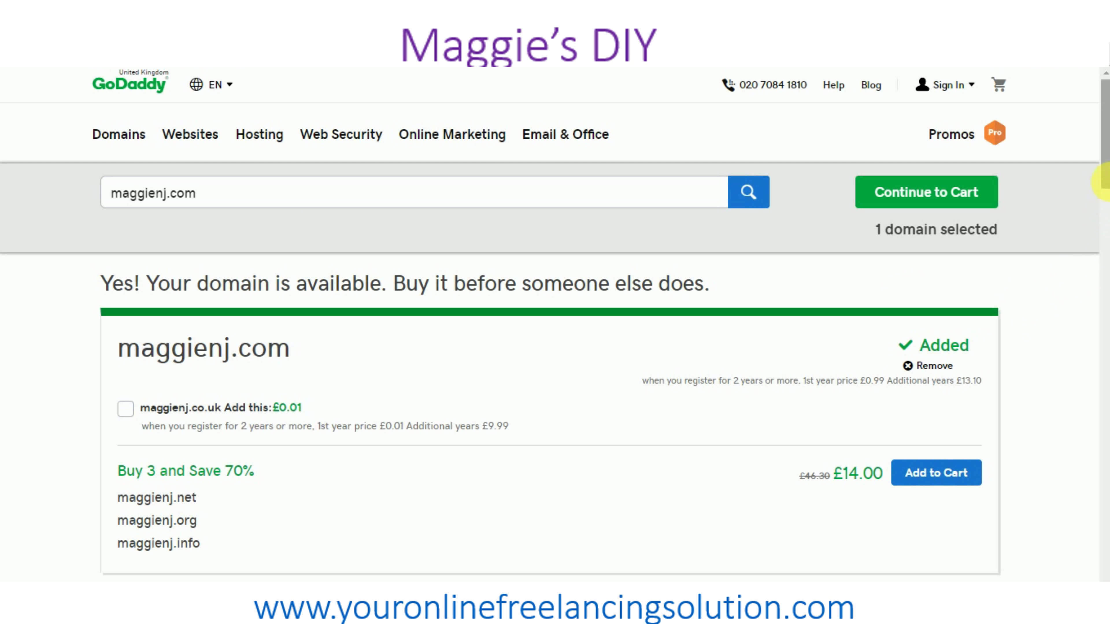
{"action": "mouse_move", "coordinate": [1105, 175]}
{"action": "left_mouse_down"}
{"action": "mouse_move", "coordinate": [1101, 312]}
{"action": "mouse_move", "coordinate": [1106, 161]}
{"action": "left_mouse_up"}
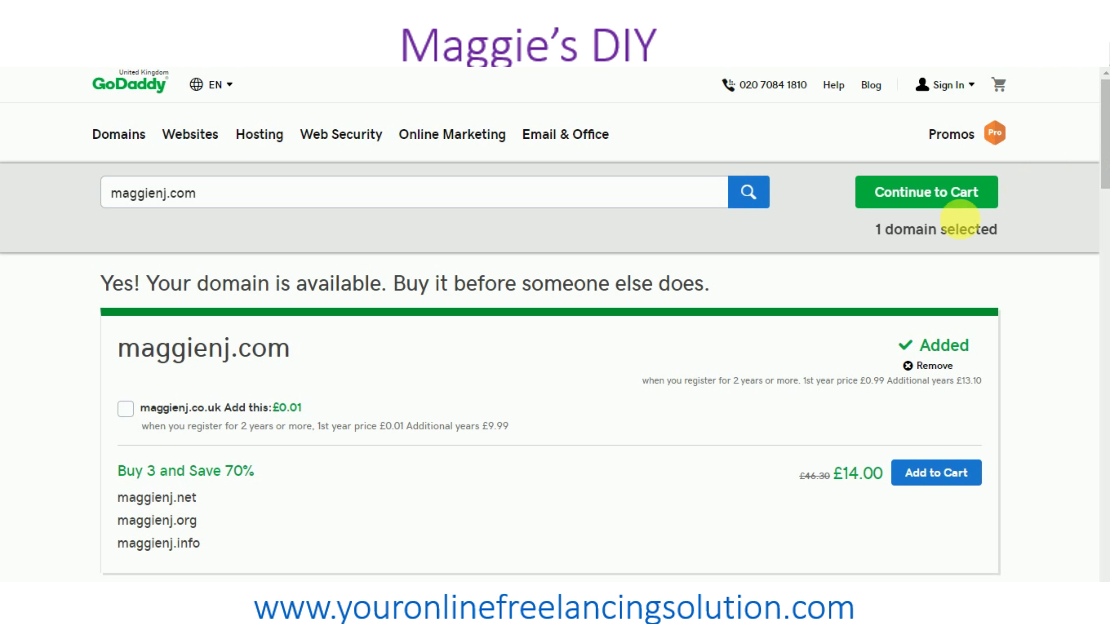
{"action": "left_click", "coordinate": [897, 196]}
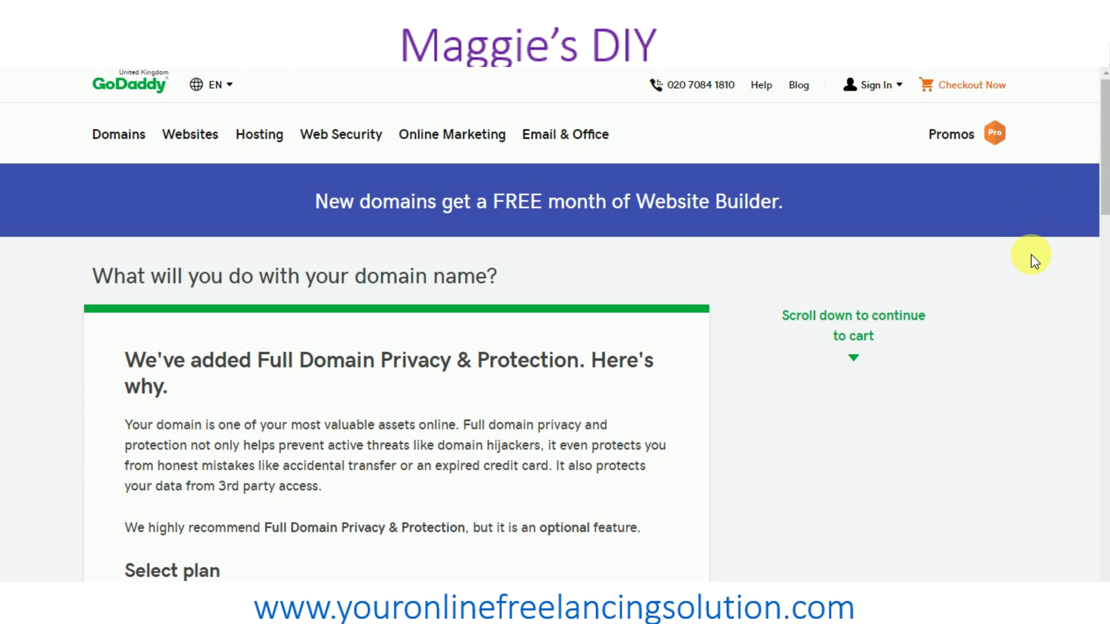
- Choose the Basic Privacy Protection plan for the domain
{"action": "scroll", "coordinate": [1047, 279], "scroll_direction": "down", "scroll_amount": 5}
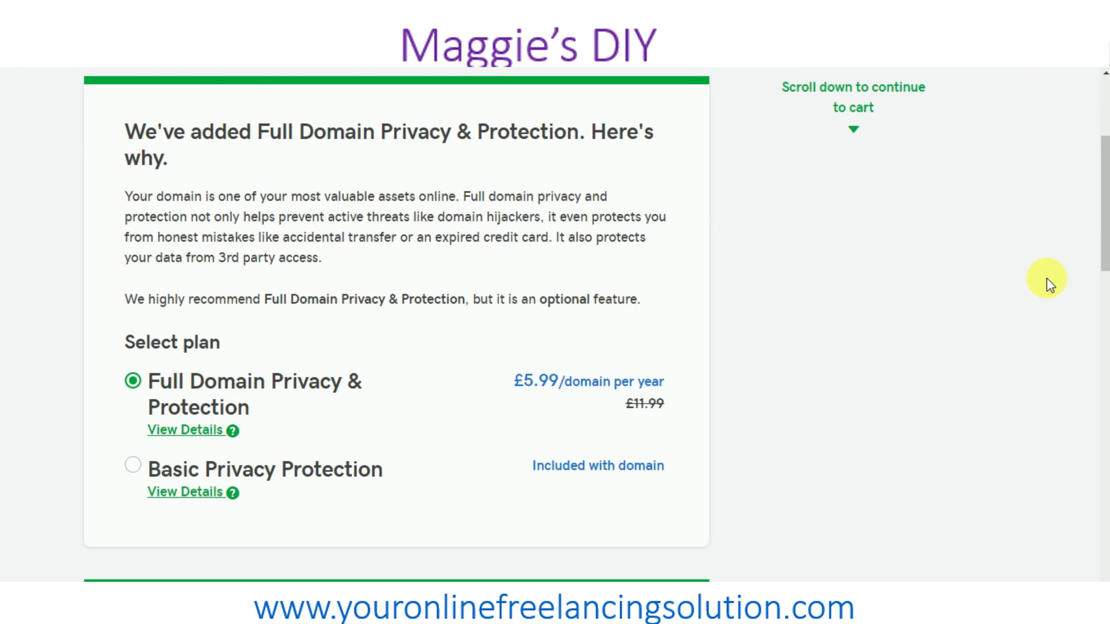
{"action": "scroll", "coordinate": [1047, 278], "scroll_direction": "down", "scroll_amount": 1}
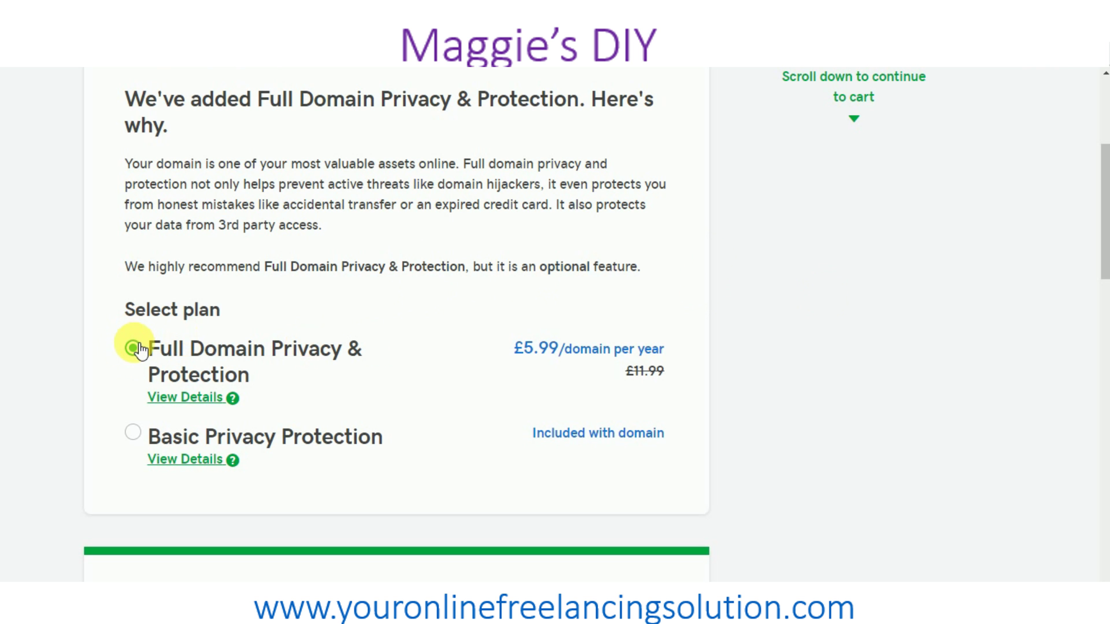
{"action": "left_click", "coordinate": [133, 433]}
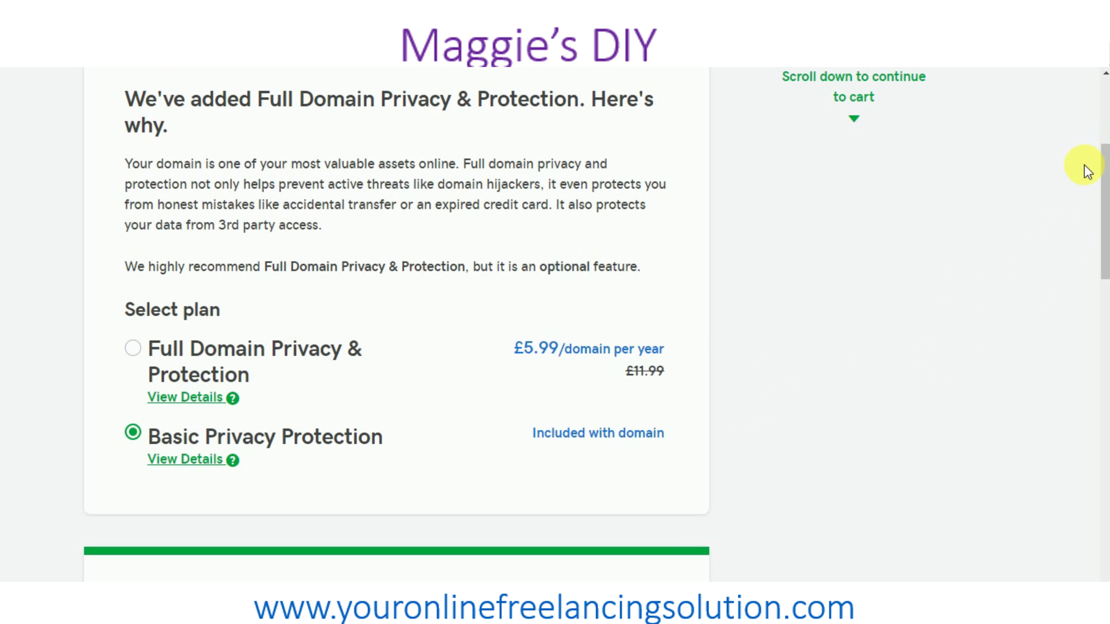
- Review the Managed WordPress plans, leave the extras at No Thanks and continue to the purchase page
{"action": "left_click_drag", "start_coordinate": [1105, 184], "coordinate": [1108, 280]}
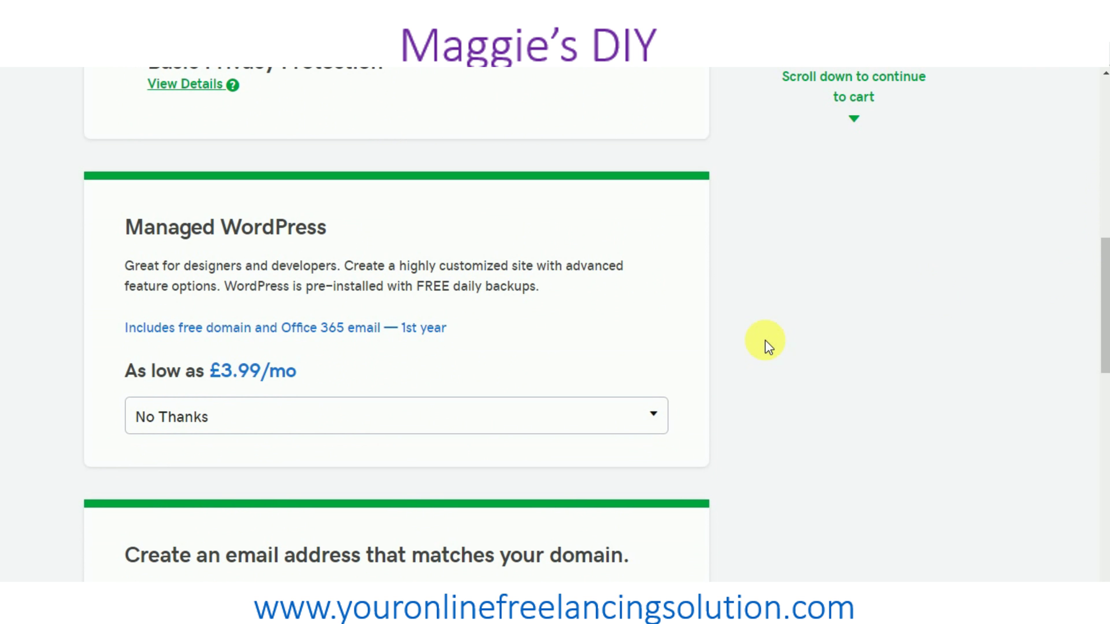
{"action": "left_click", "coordinate": [657, 424]}
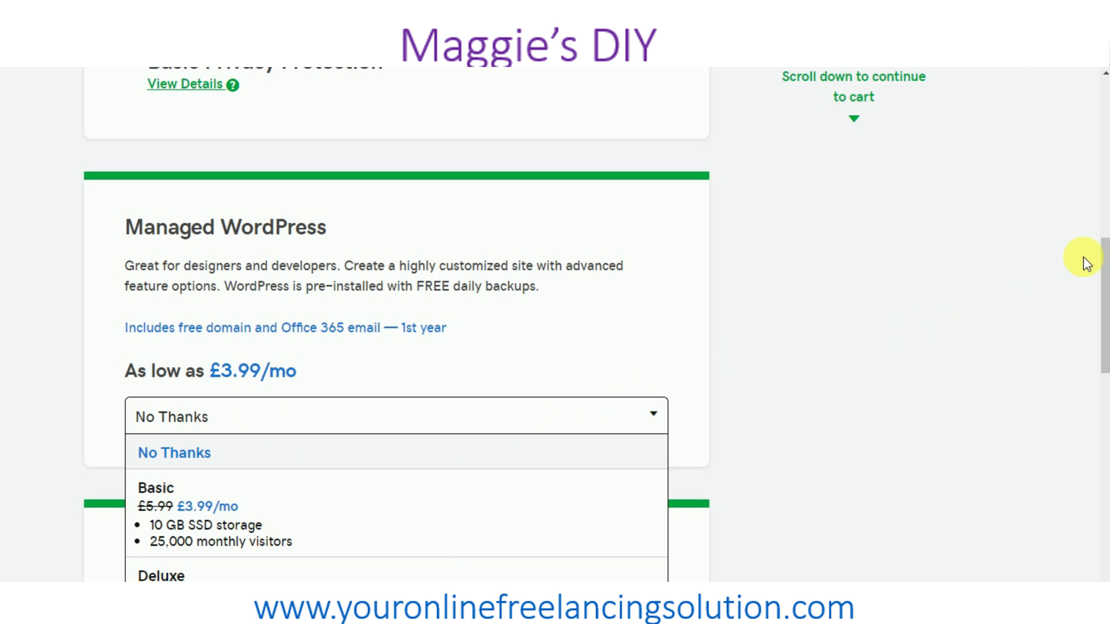
{"action": "left_click_drag", "start_coordinate": [1098, 280], "coordinate": [1098, 377]}
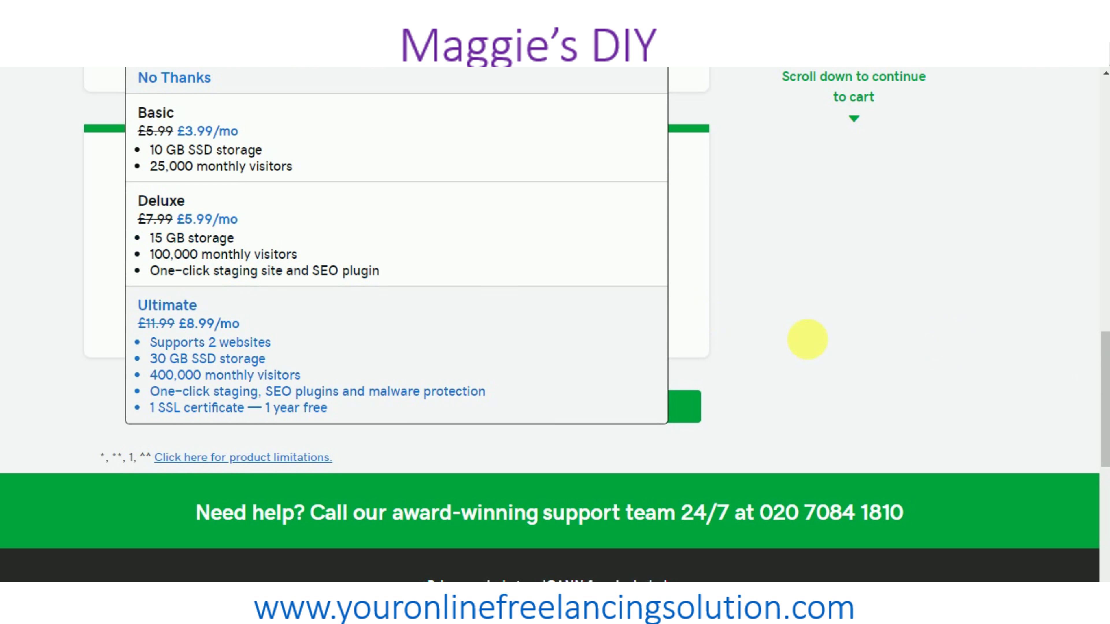
{"action": "left_click", "coordinate": [812, 339]}
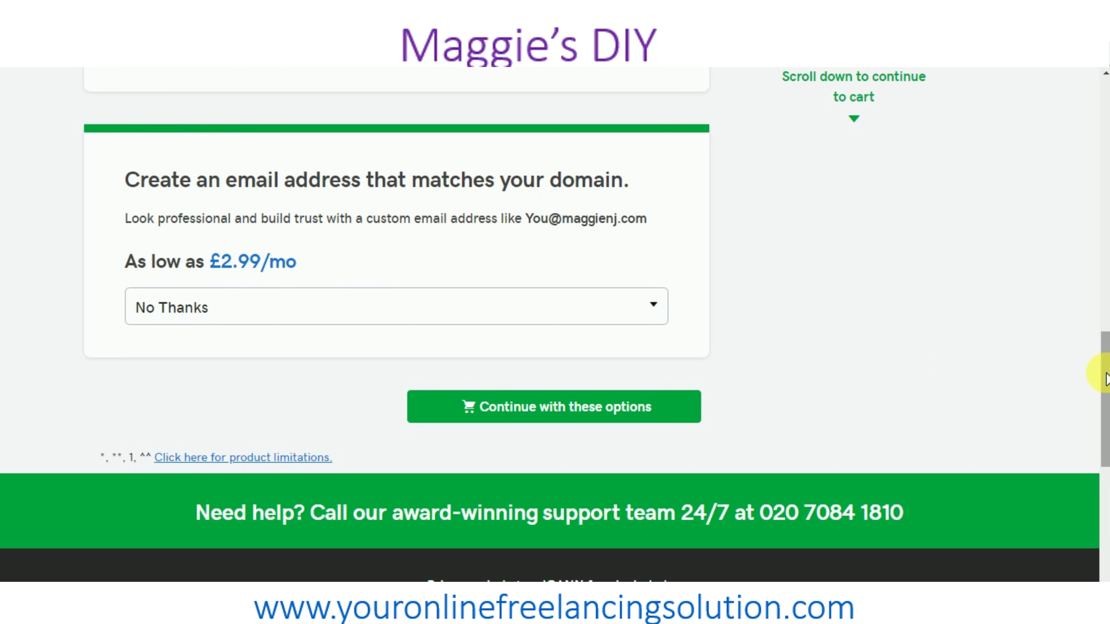
{"action": "mouse_move", "coordinate": [1109, 381]}
{"action": "left_mouse_down"}
{"action": "mouse_move", "coordinate": [1106, 303]}
{"action": "mouse_move", "coordinate": [1100, 377]}
{"action": "left_mouse_up"}
{"action": "left_click", "coordinate": [560, 409]}
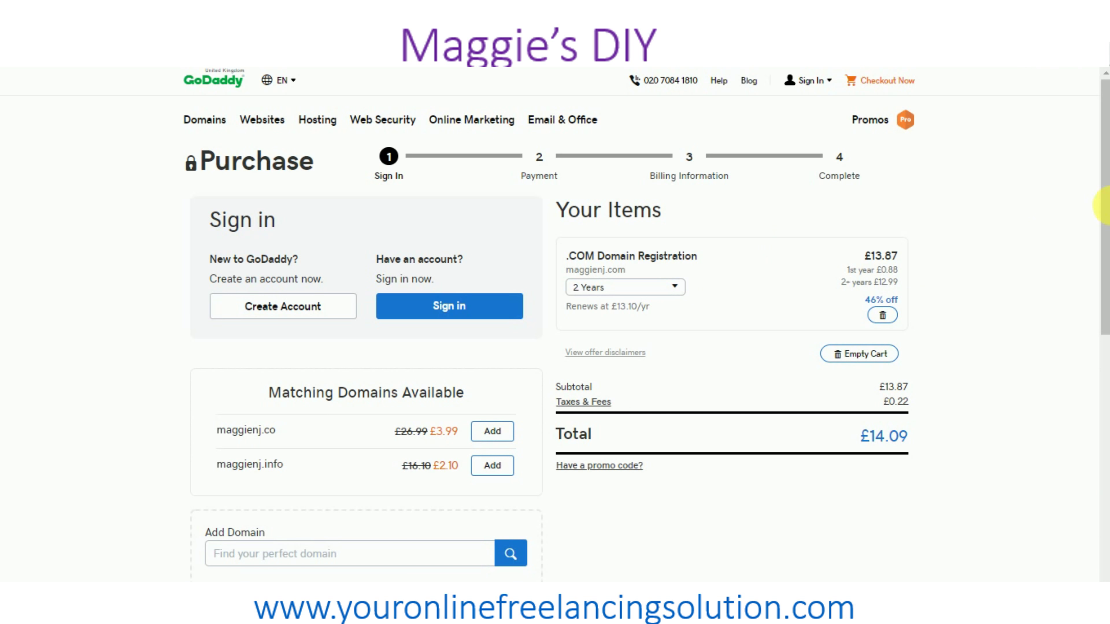
- Review the domain registration term, price and order total on the purchase page
{"action": "scroll", "coordinate": [1105, 214], "scroll_direction": "down", "scroll_amount": 1}
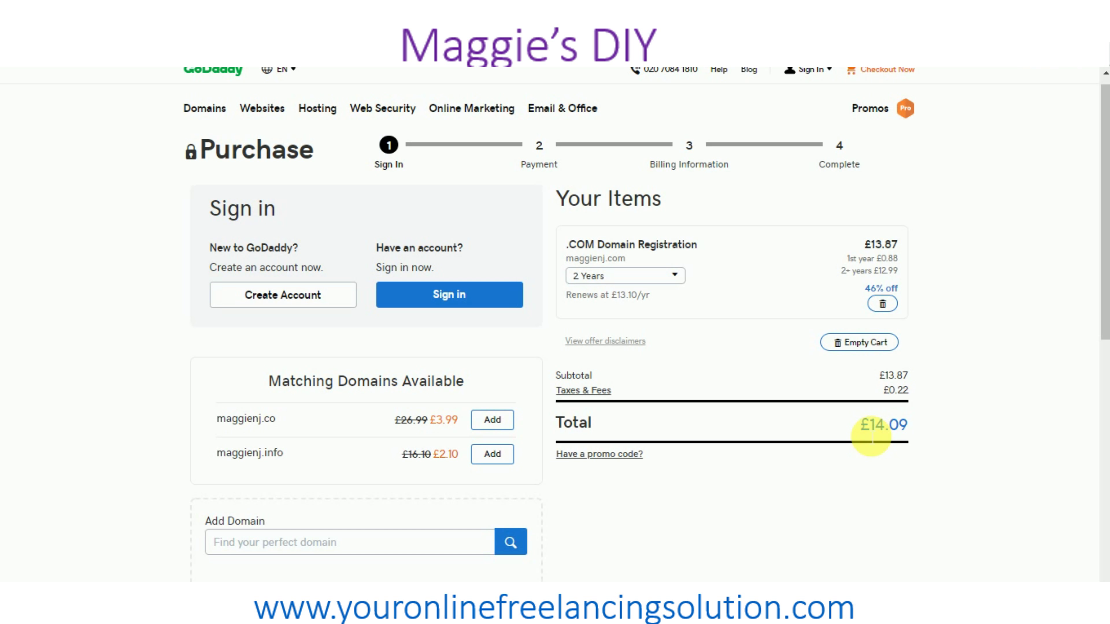
{"action": "left_click_drag", "start_coordinate": [1105, 280], "coordinate": [1098, 304]}
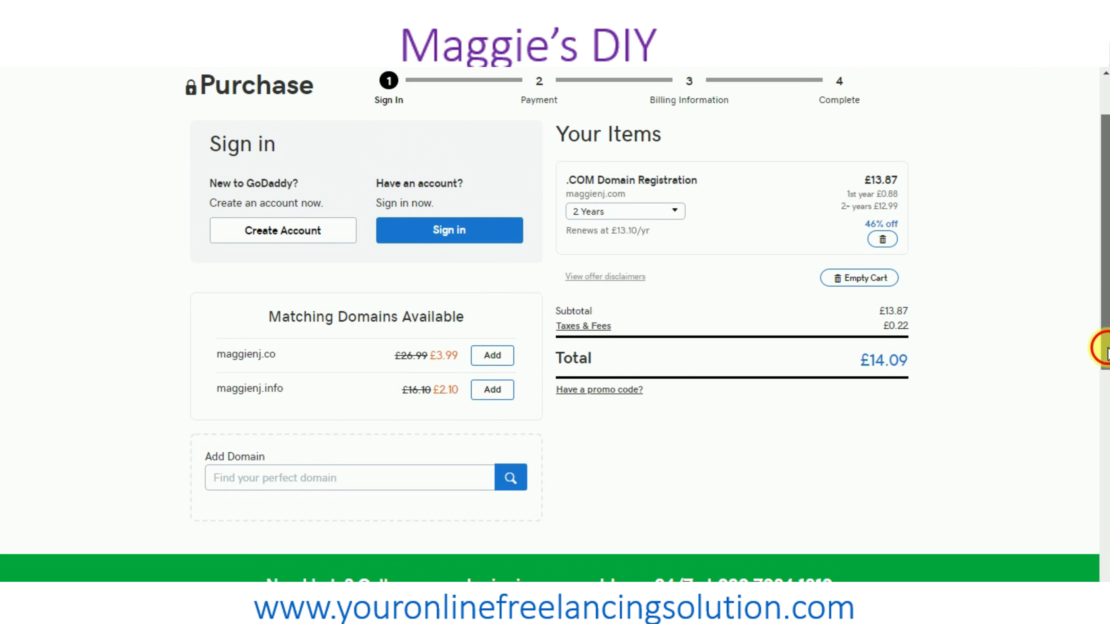
{"action": "left_click_drag", "start_coordinate": [1105, 347], "coordinate": [1108, 298]}
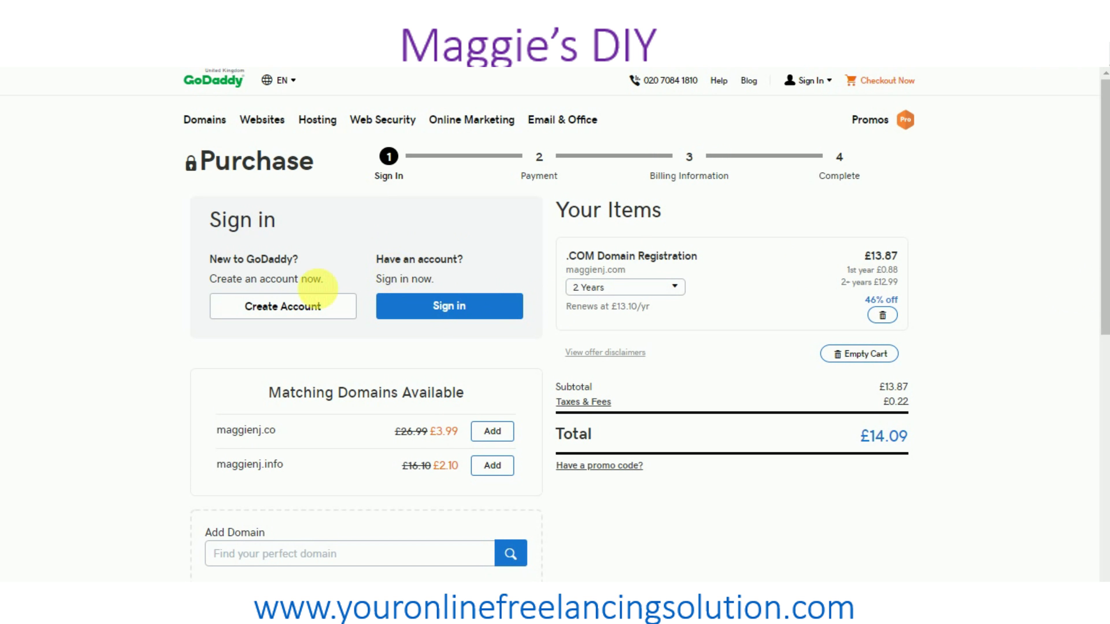
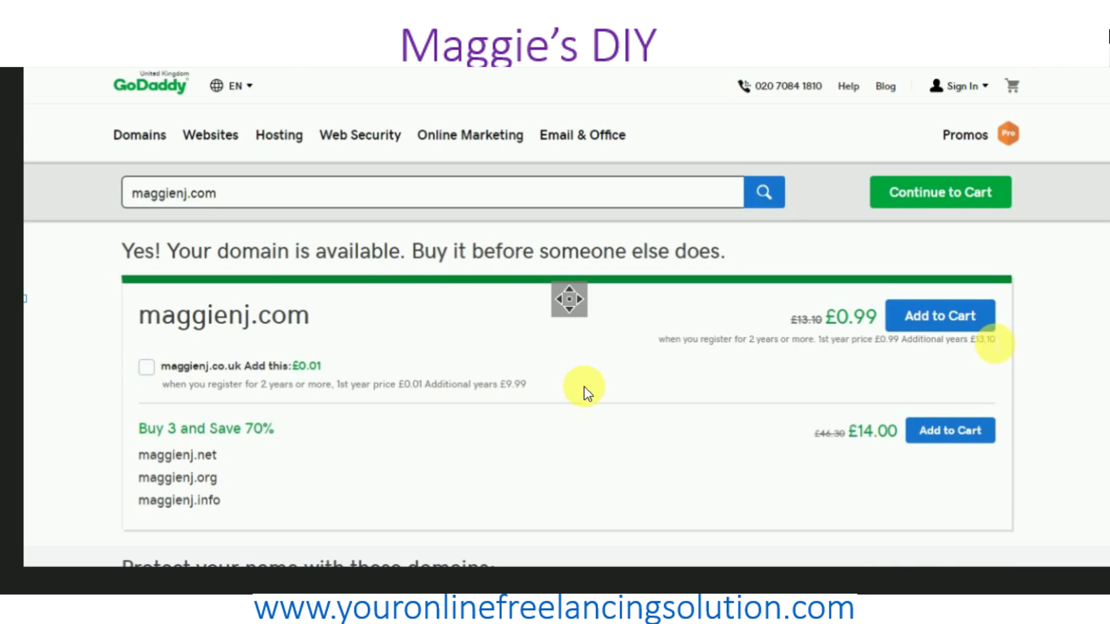
- Page through the saved checkout screenshots, from the cart through the card and PayPal payment options and payment receipt to the My Account sign-in page
{"action": "left_click", "coordinate": [949, 184]}
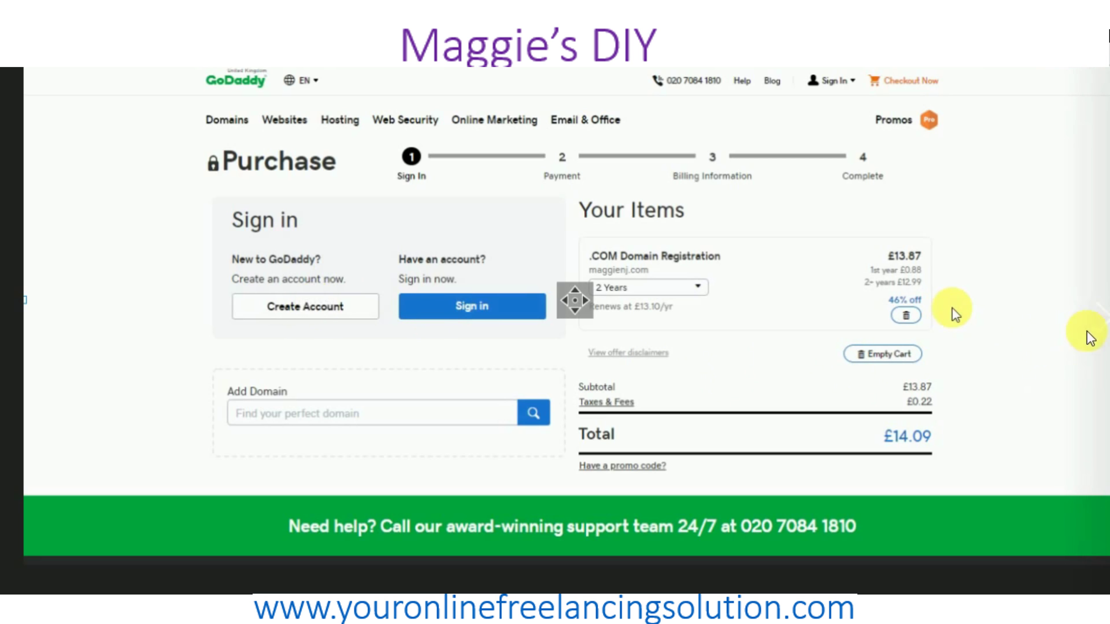
{"action": "left_click", "coordinate": [1098, 337]}
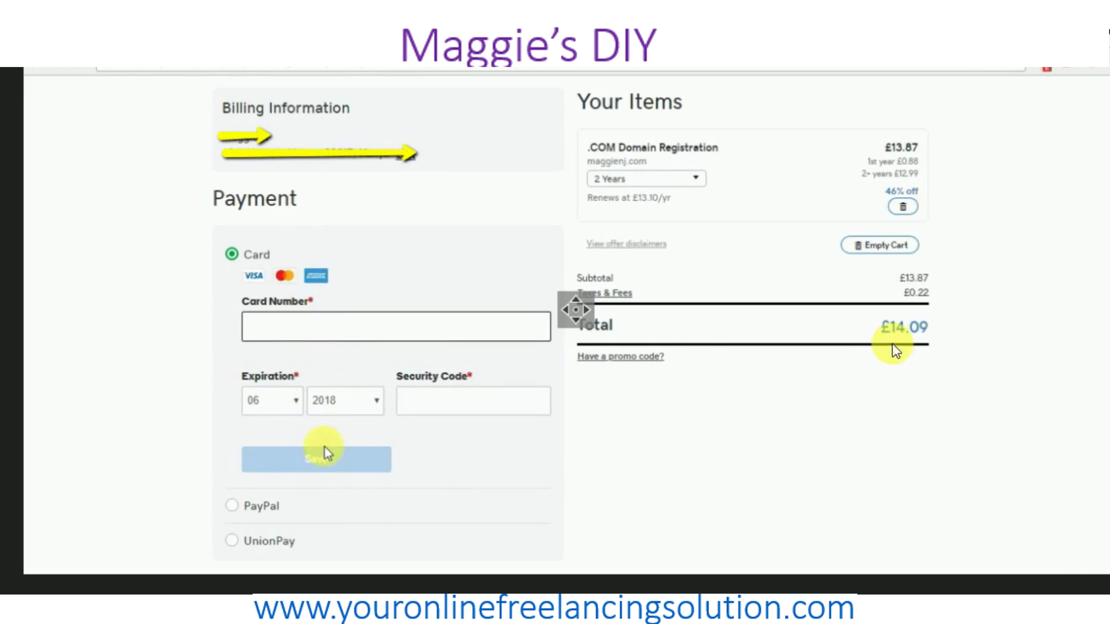
{"action": "left_click", "coordinate": [257, 506]}
{"action": "scroll", "coordinate": [261, 306], "scroll_direction": "down", "scroll_amount": 3}
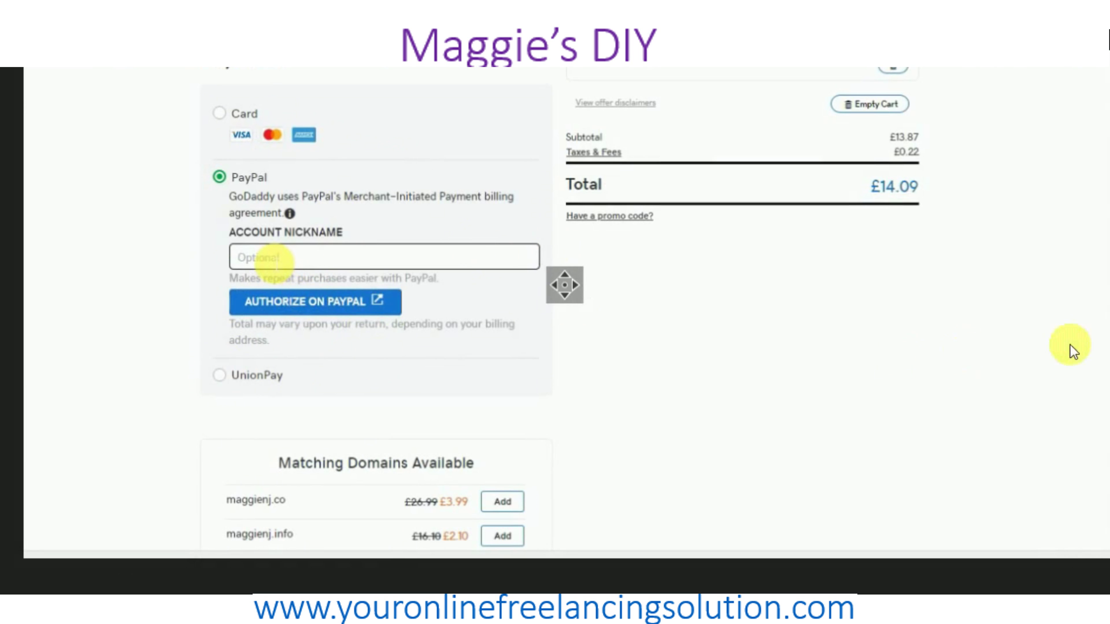
{"action": "mouse_move", "coordinate": [1082, 350]}
{"action": "left_click", "coordinate": [1097, 327]}
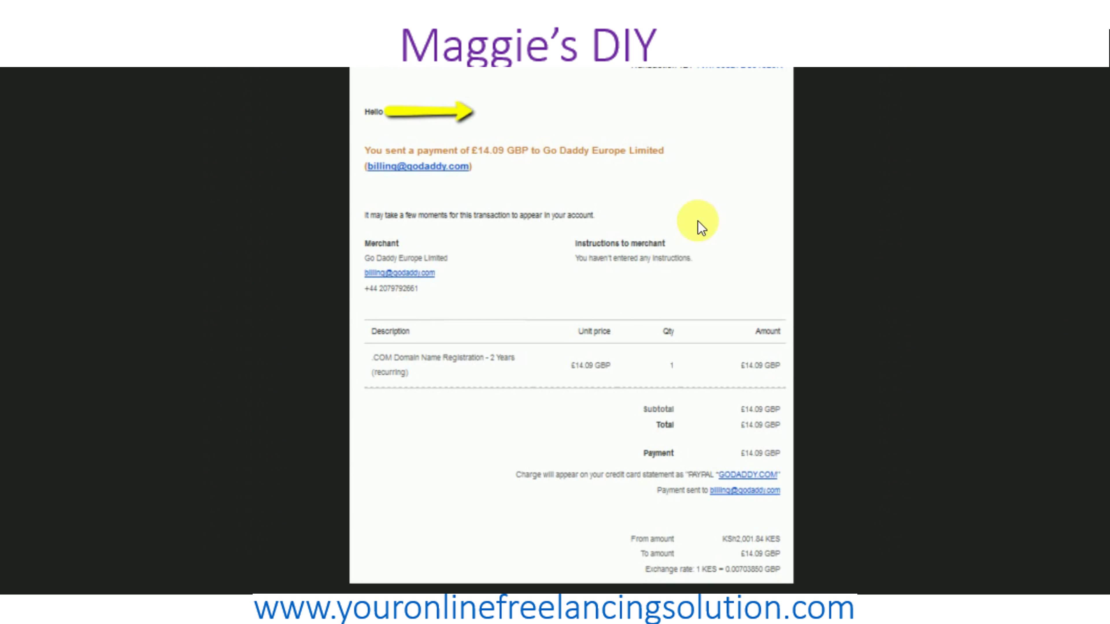
{"action": "mouse_move", "coordinate": [1090, 311]}
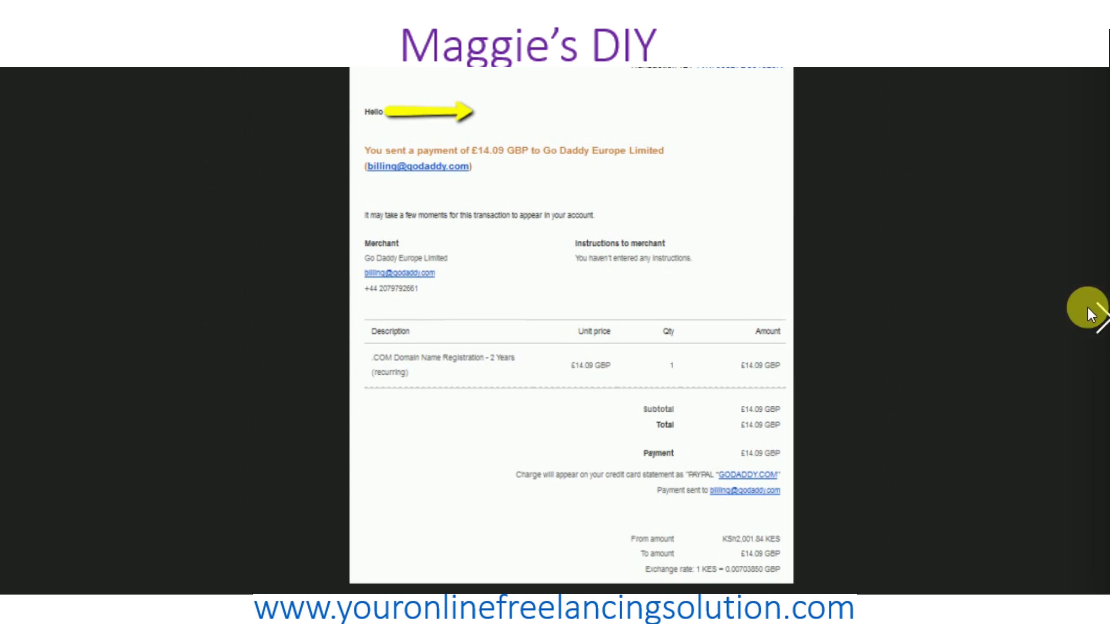
{"action": "left_click", "coordinate": [1097, 324]}
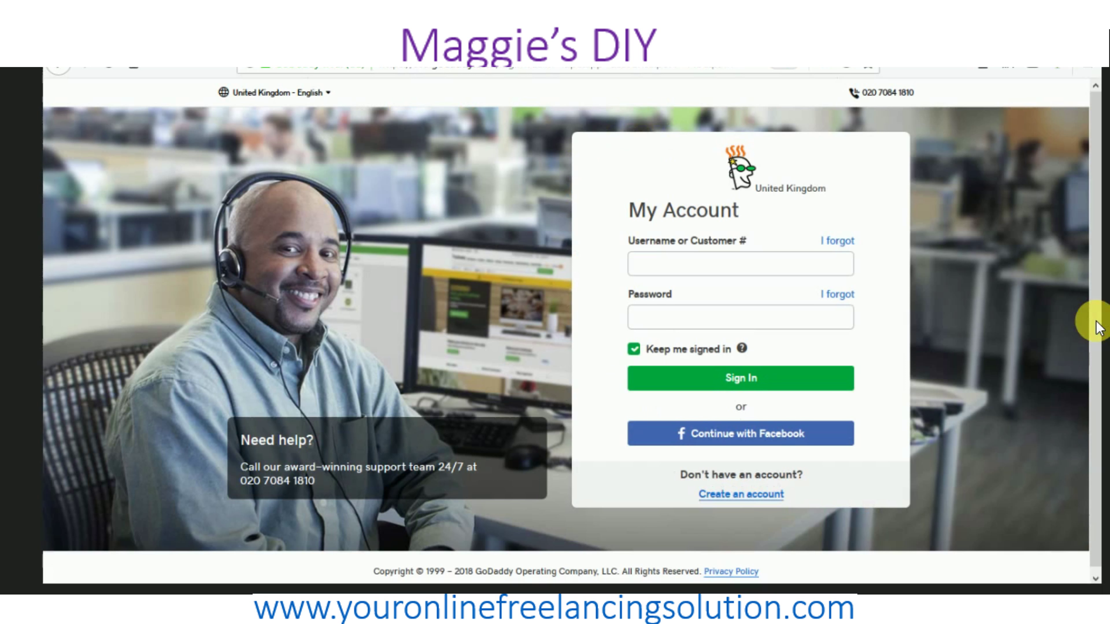